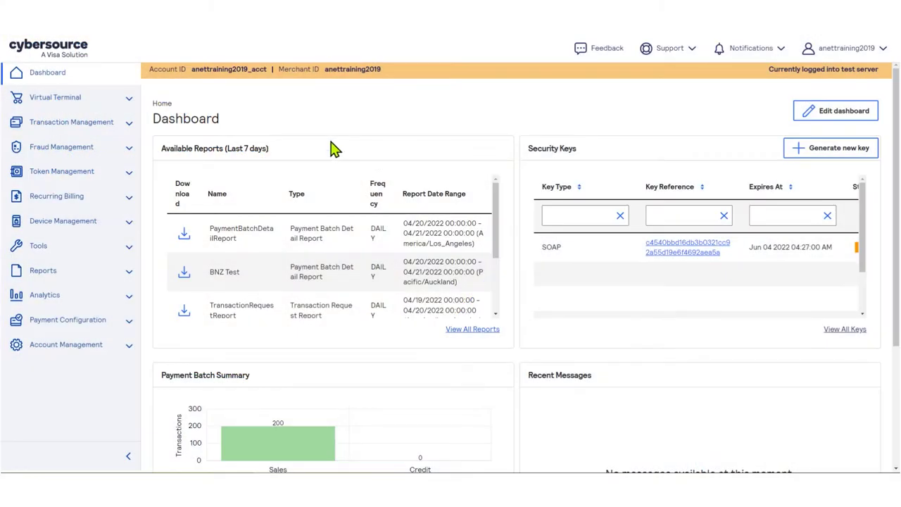
- Start a Virtual Terminal One-Time Payment and open the Transaction Type list
left_click(92, 107)
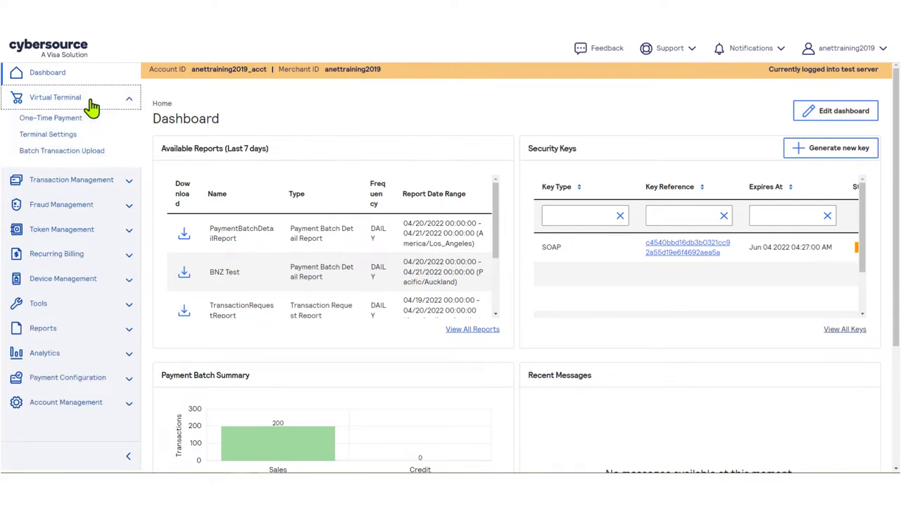
left_click(74, 127)
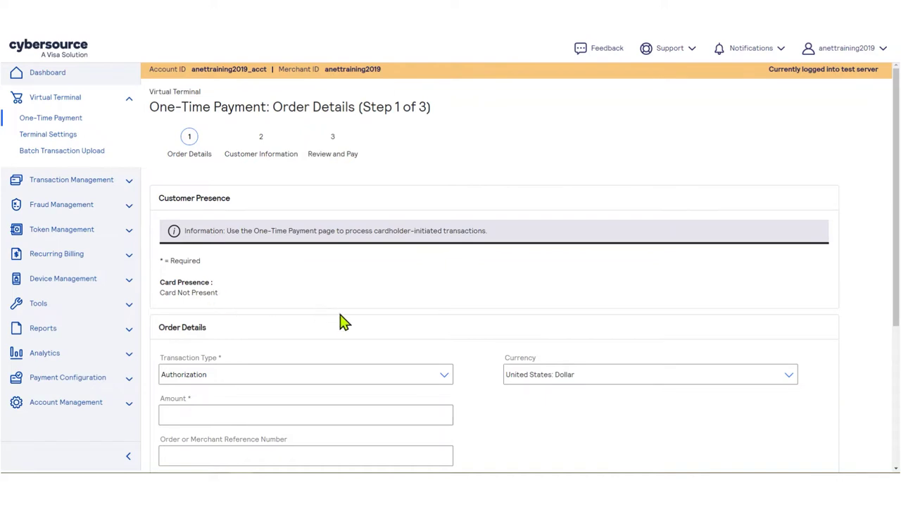
scroll(483, 352, "down", 1)
scroll(487, 352, "down", 1)
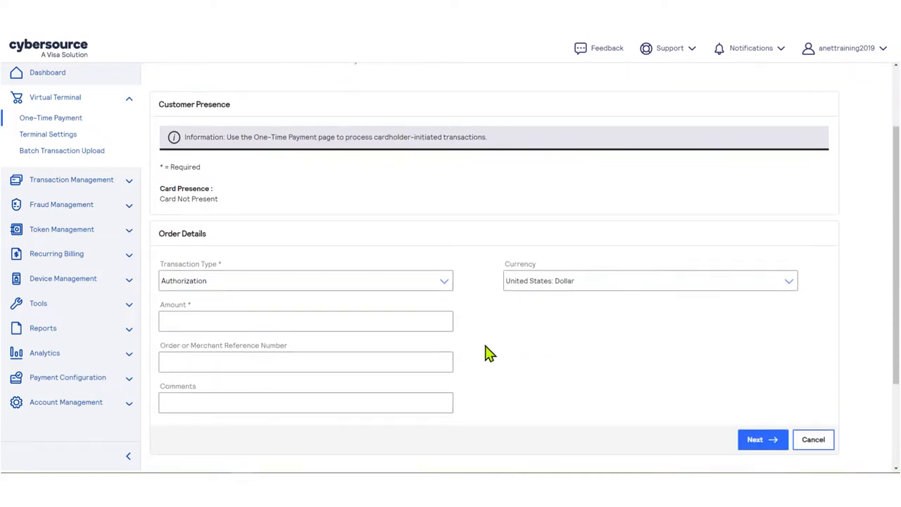
left_click(445, 285)
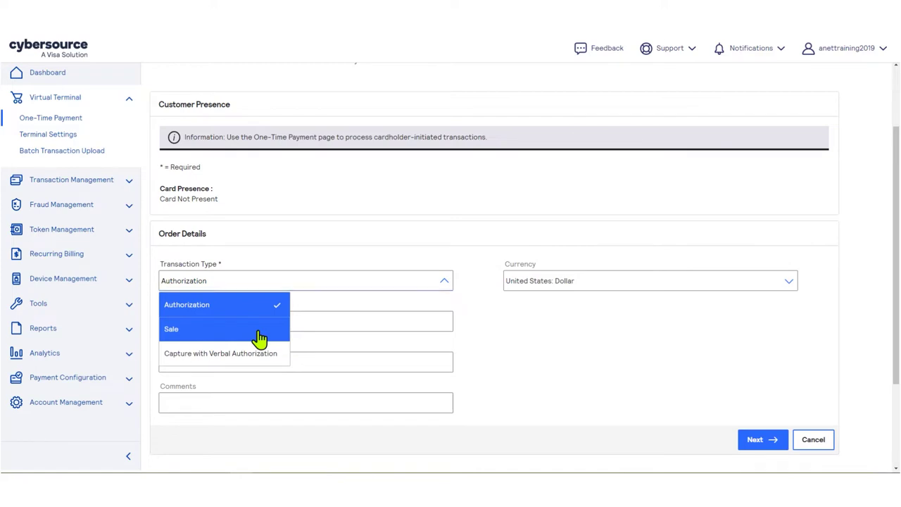
- Set the transaction type to Sale, after briefly trying Capture with Verbal Authorization
left_click(259, 338)
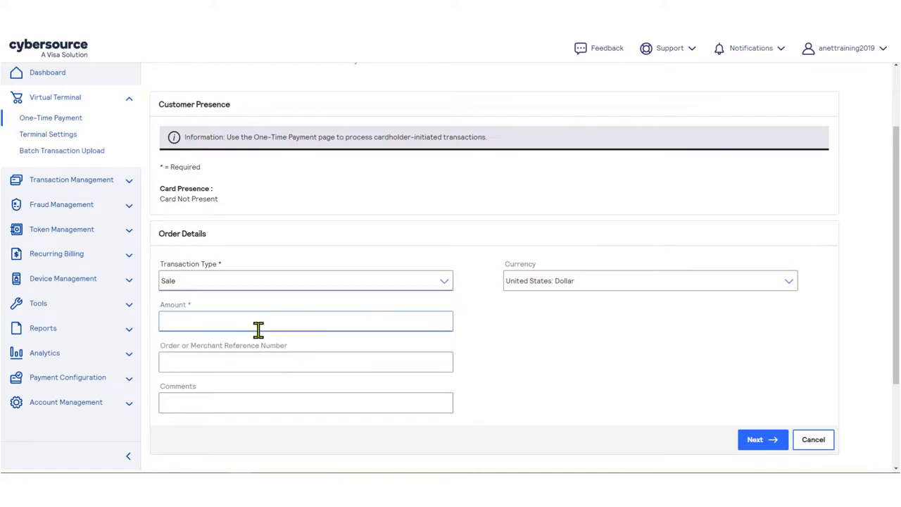
left_click(444, 282)
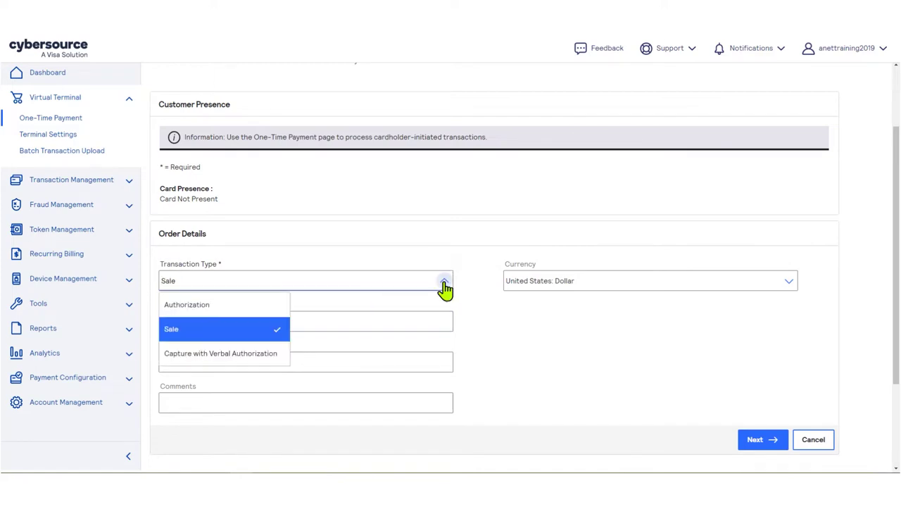
left_click(266, 354)
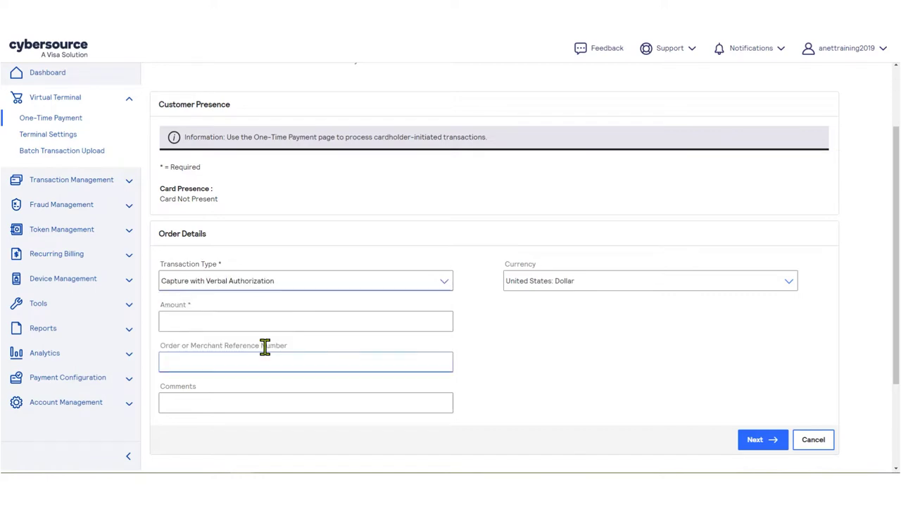
left_click(446, 284)
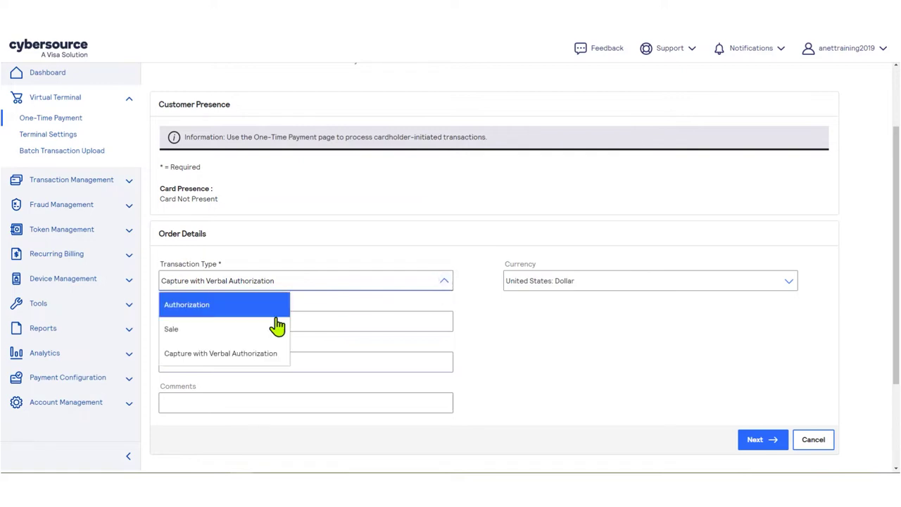
left_click(238, 333)
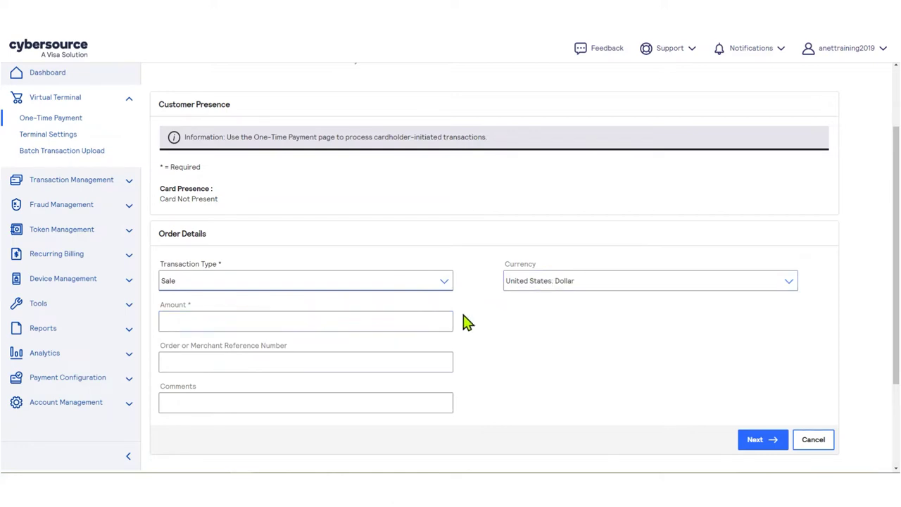
- Enter amount 25 and order reference 1211, then continue to Customer Information
left_click(362, 325)
type("25")
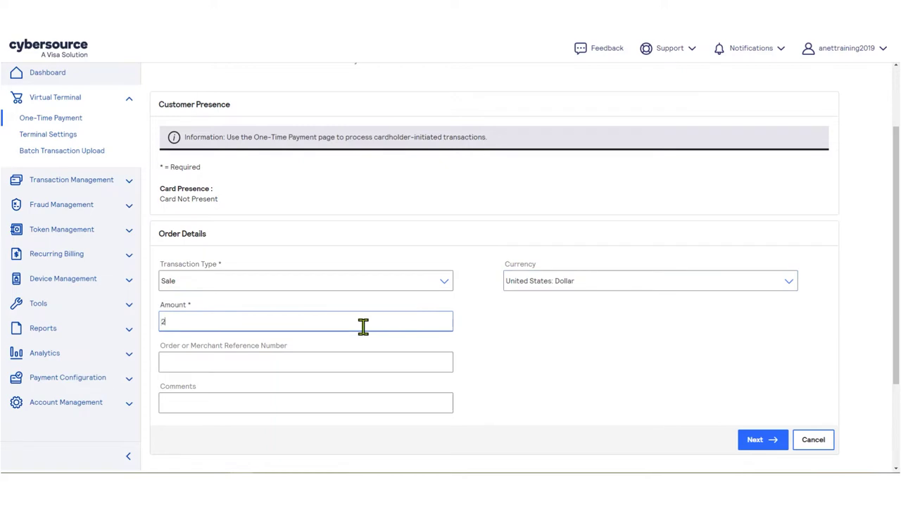
left_click(329, 360)
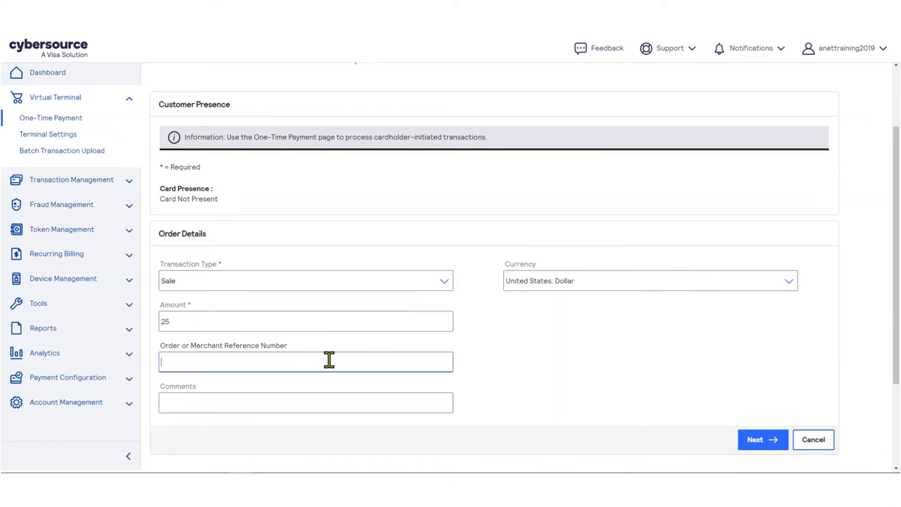
type("1211")
left_click(754, 443)
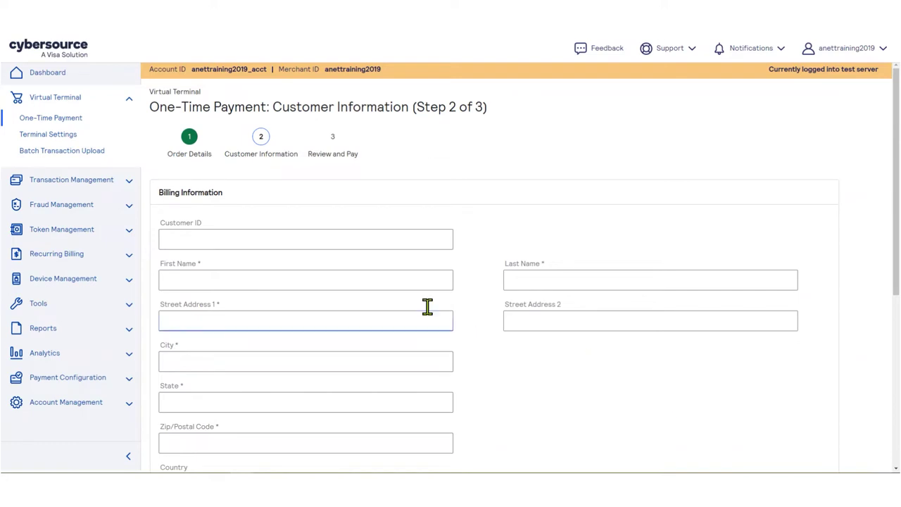
- Enter the customer's first name, last name and street address
left_click(339, 280)
type("Test")
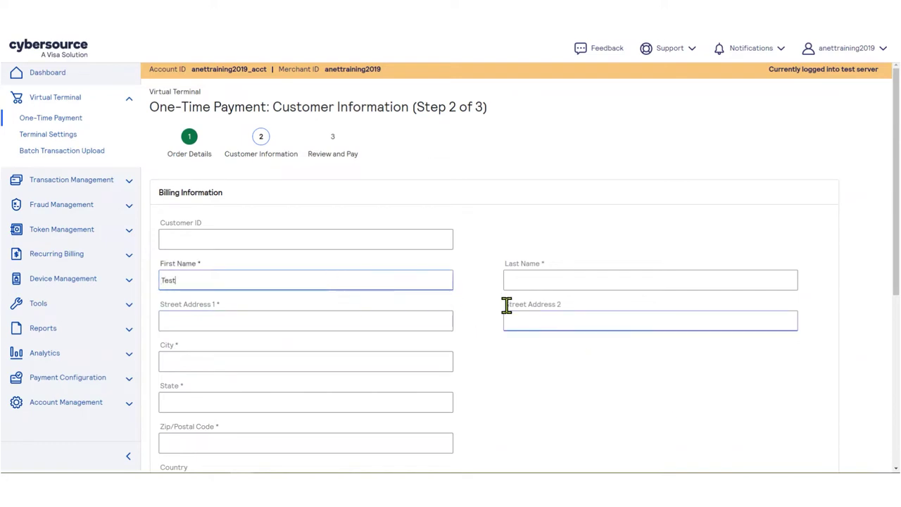
key("Tab")
type("Test")
left_click(390, 316)
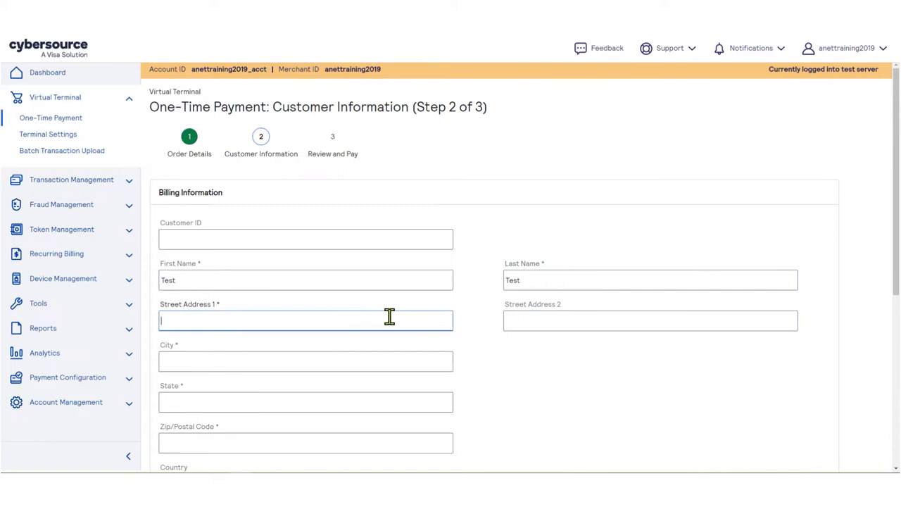
type("900 Metro Center Blvd")
- Fill in the billing city, state and zip code, then continue to Review and Pay
left_click(338, 362)
type("Foster City")
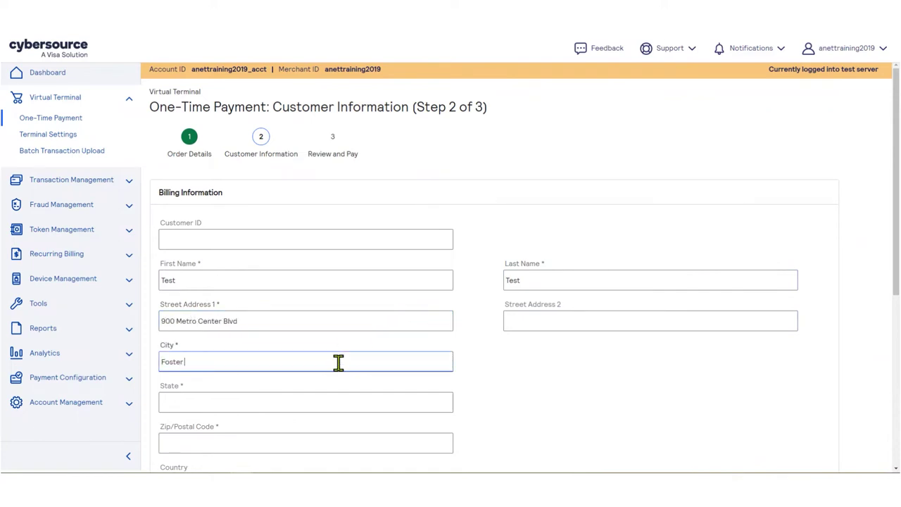
left_click(308, 400)
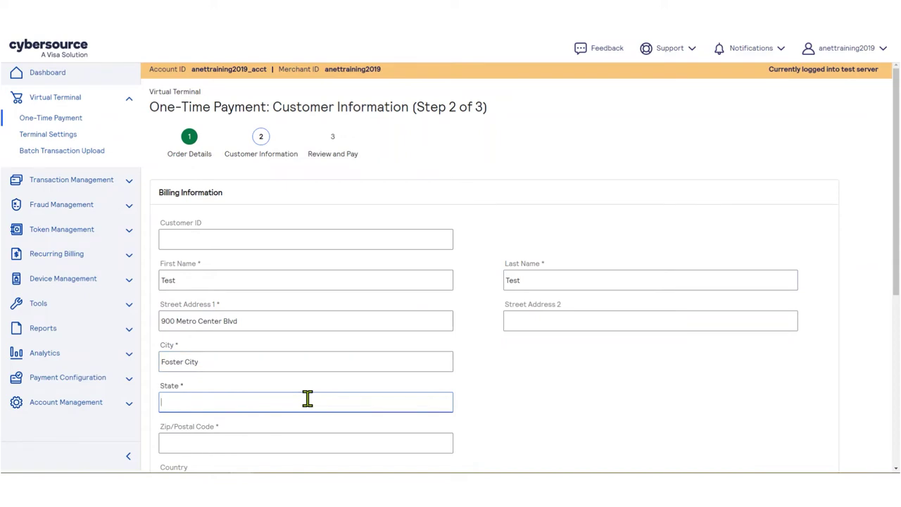
type("CA")
left_click(291, 435)
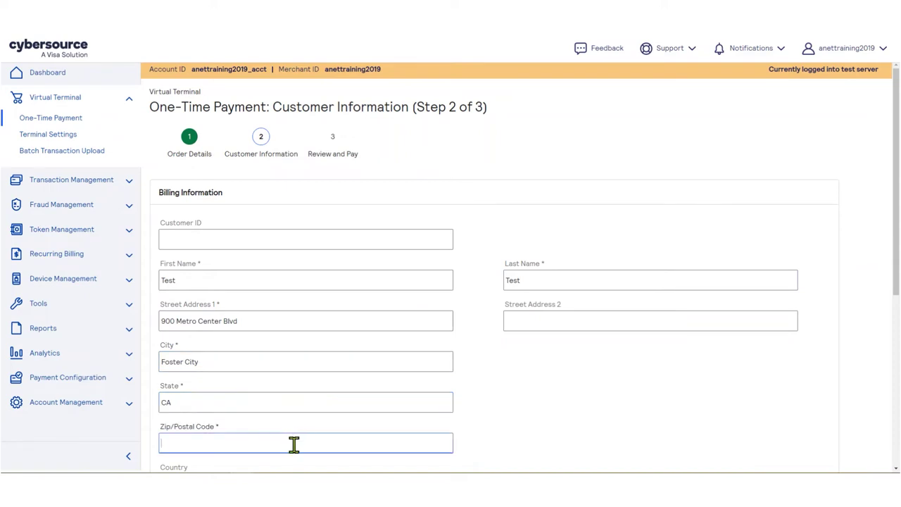
type("94404")
scroll(467, 381, "down", 1)
scroll(466, 384, "down", 1)
scroll(524, 368, "down", 2)
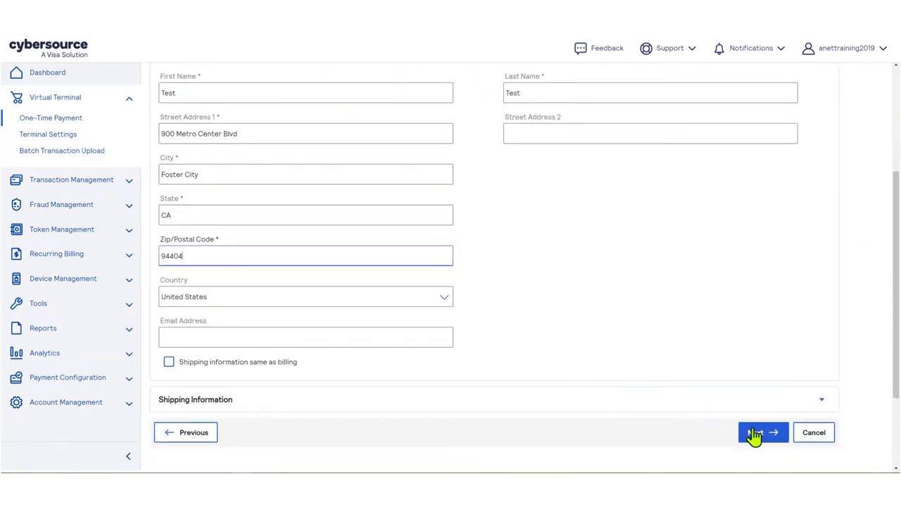
left_click(775, 439)
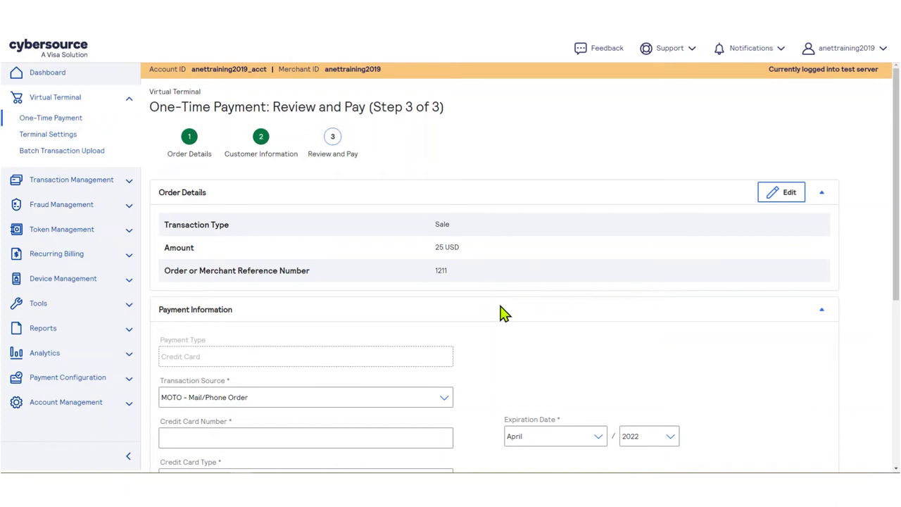
- Scroll through the Review and Pay summary and open the Transaction Source list
scroll(502, 314, "down", 1)
scroll(502, 313, "down", 1)
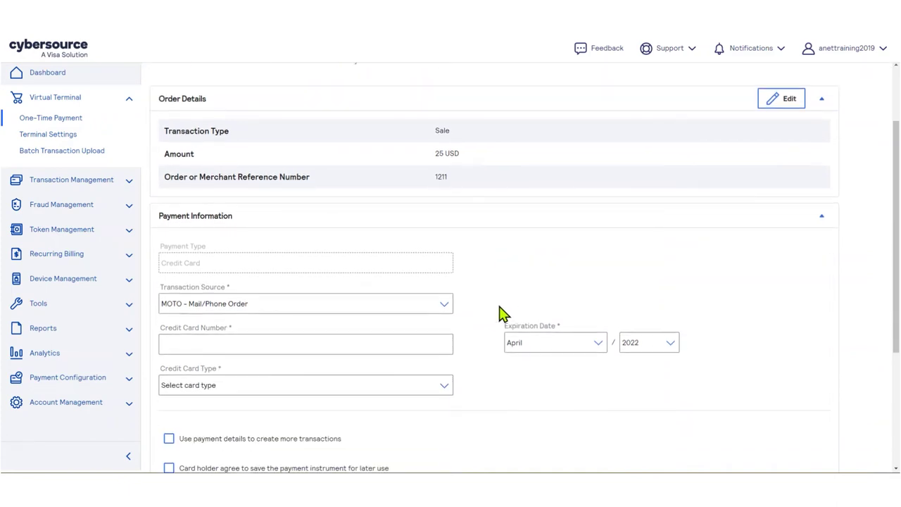
scroll(502, 314, "down", 1)
scroll(499, 313, "down", 1)
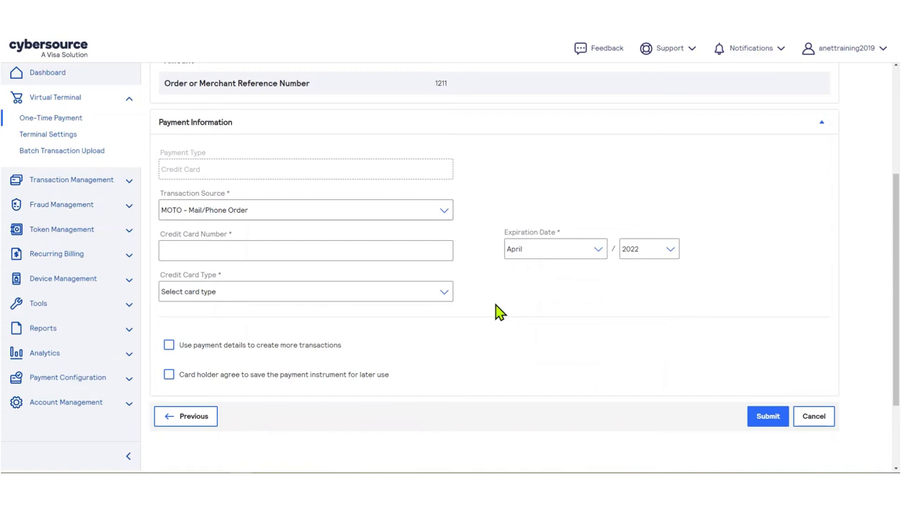
left_click(444, 215)
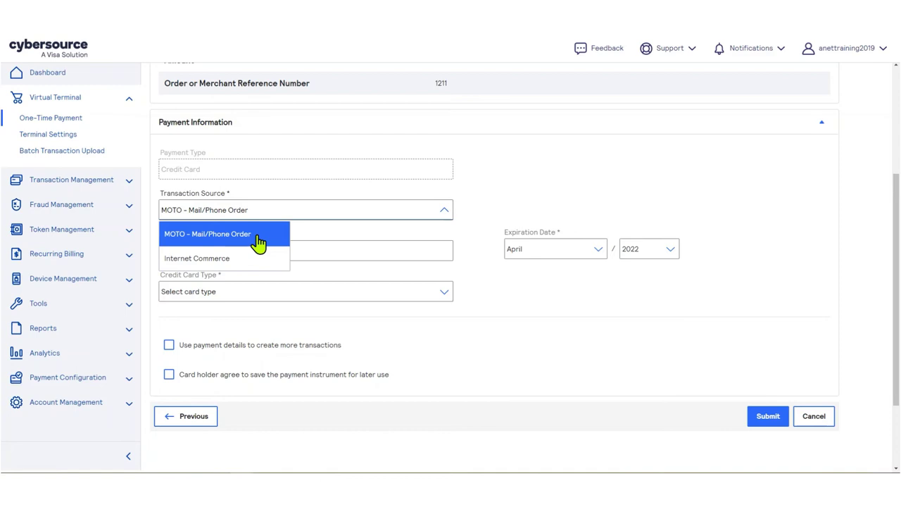
- Keep MOTO as the source and enter the card number, 2023 expiry year and CVV
left_click(259, 241)
left_click(284, 252)
type("4")
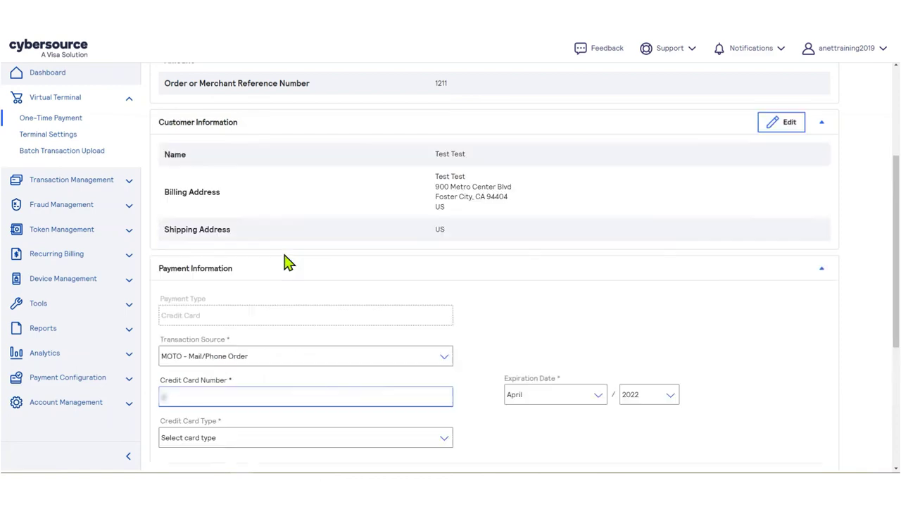
type("111111111")
left_click(669, 396)
left_click(653, 443)
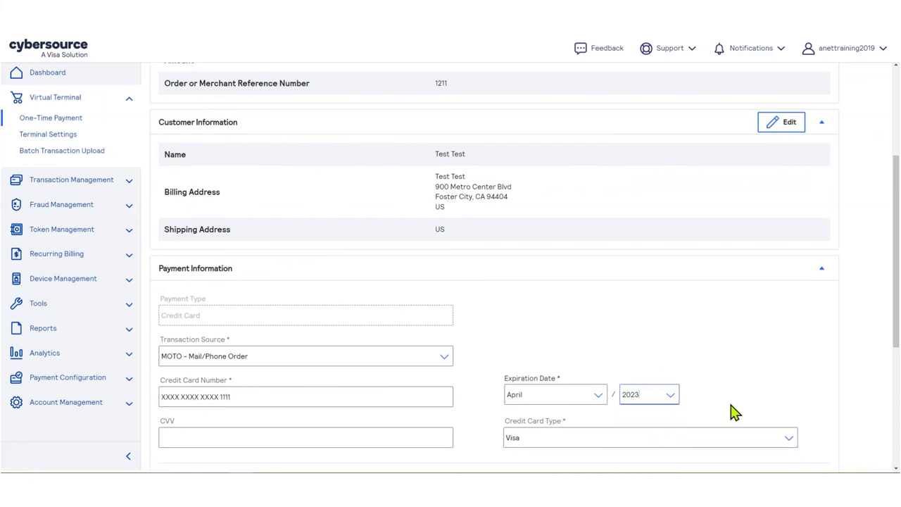
left_click(403, 441)
type("123")
left_click(469, 437)
- Submit the $25 payment and confirm executing the transaction
scroll(474, 437, "down", 4)
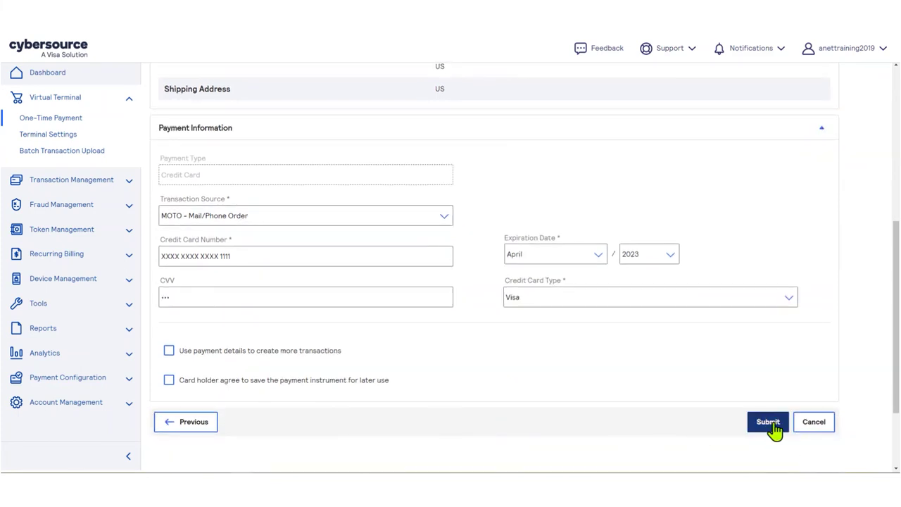
left_click(774, 429)
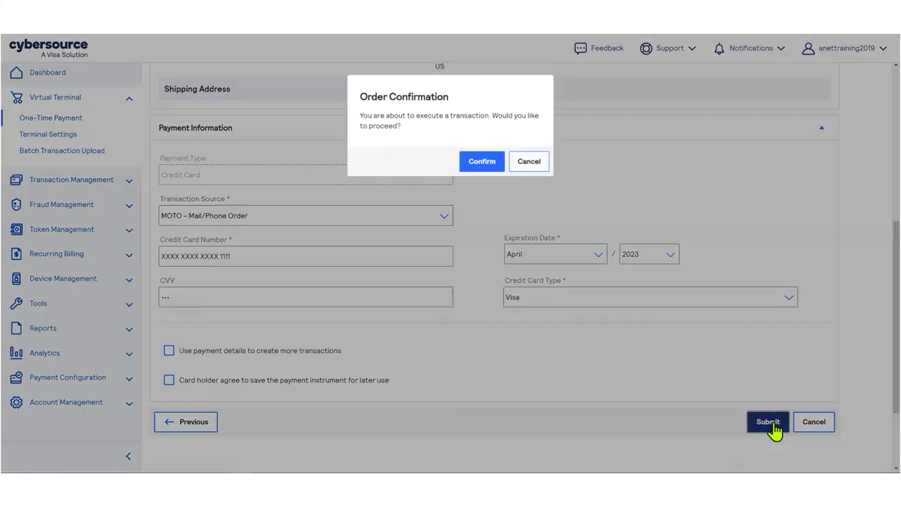
left_click(483, 163)
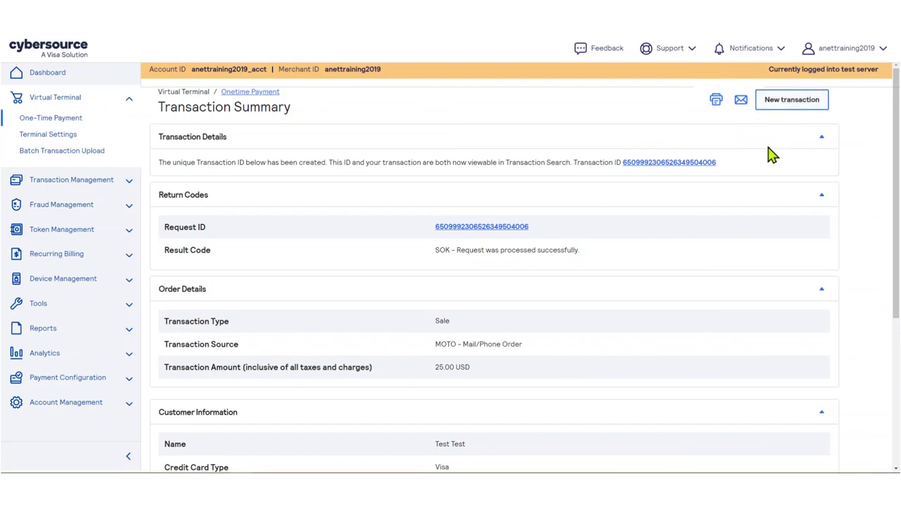
- Open the new Sale's details via its Transaction ID and scroll through them
left_click(675, 163)
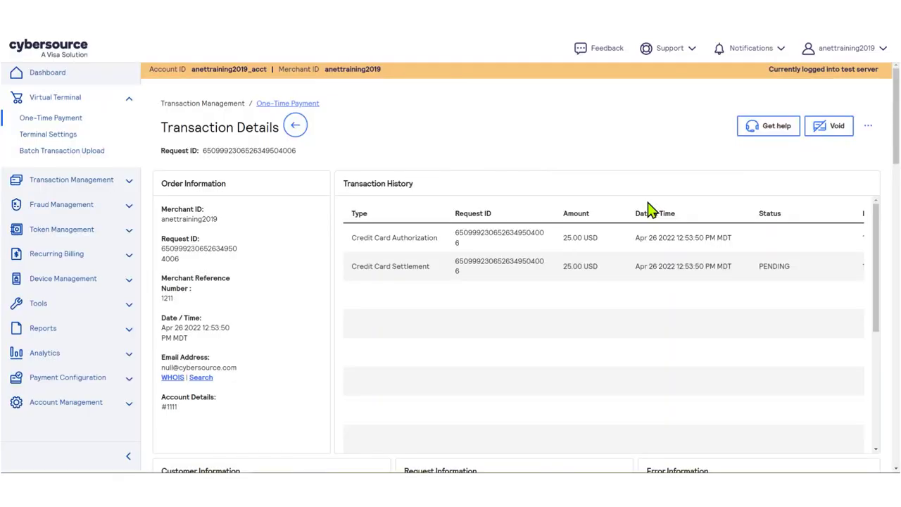
scroll(891, 190, "down", 1)
scroll(892, 193, "down", 6)
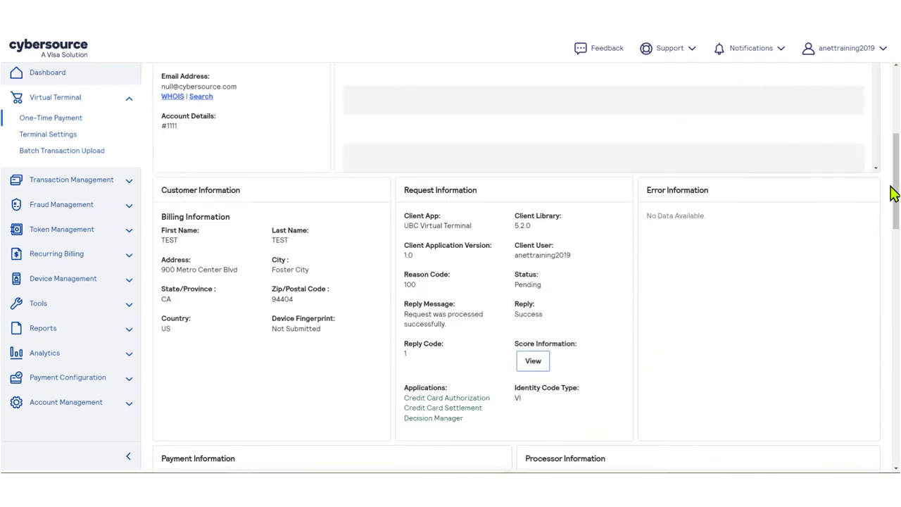